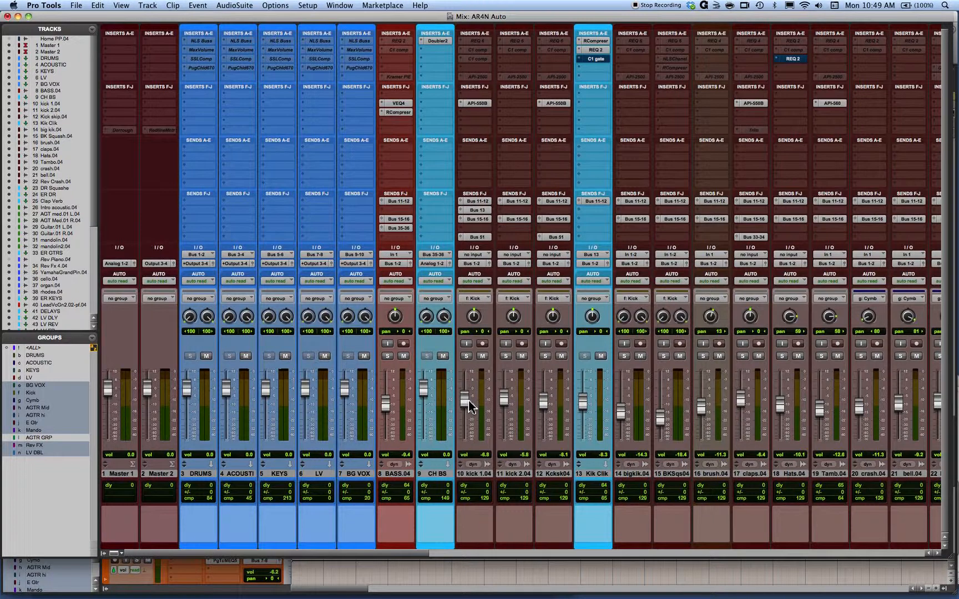
Select the bass track and the kick 1 track, and look through the drum and percussion tracks up to the first guitars
{"action": "left_click", "coordinate": [394, 475]}
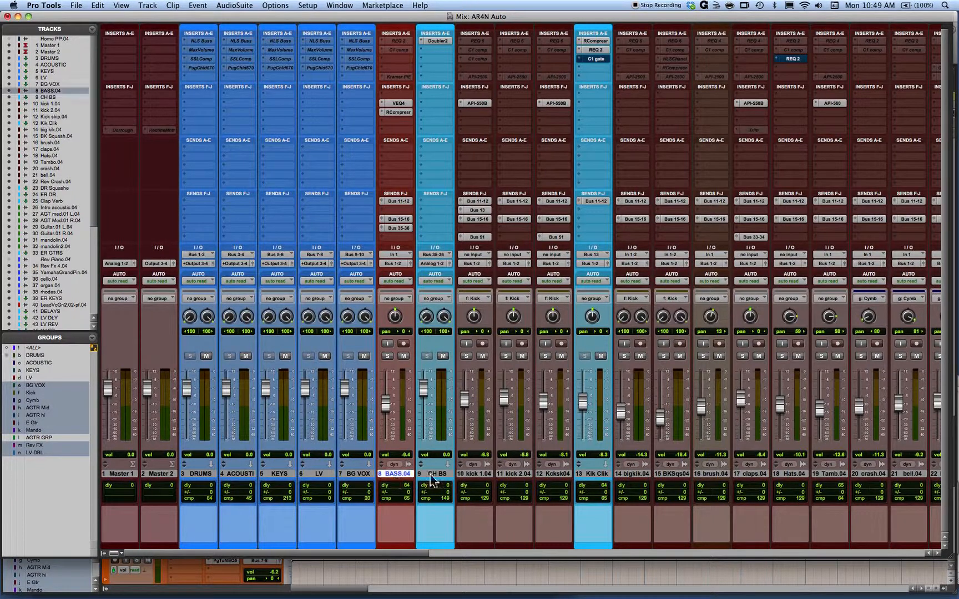
{"action": "left_click", "coordinate": [484, 476]}
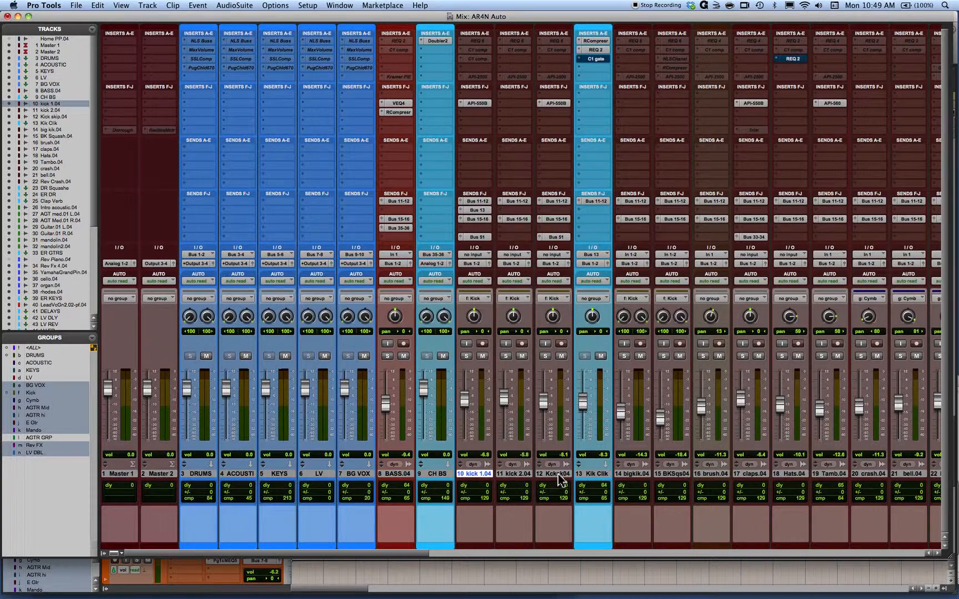
{"action": "scroll", "coordinate": [658, 480], "scroll_direction": "right", "scroll_amount": 3}
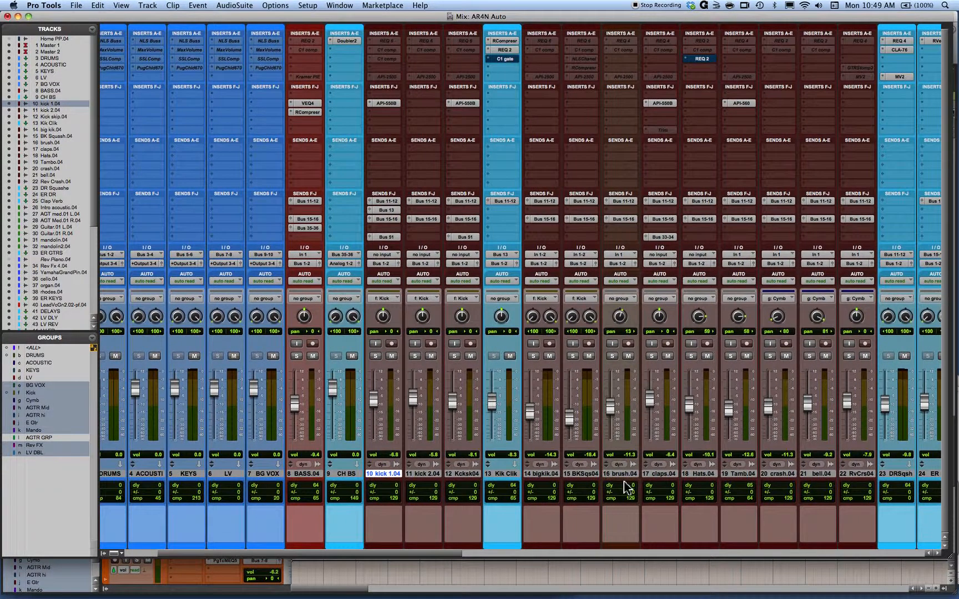
{"action": "scroll", "coordinate": [624, 487], "scroll_direction": "right", "scroll_amount": 2}
{"action": "scroll", "coordinate": [666, 494], "scroll_direction": "right", "scroll_amount": 2}
{"action": "scroll", "coordinate": [675, 498], "scroll_direction": "right", "scroll_amount": 1}
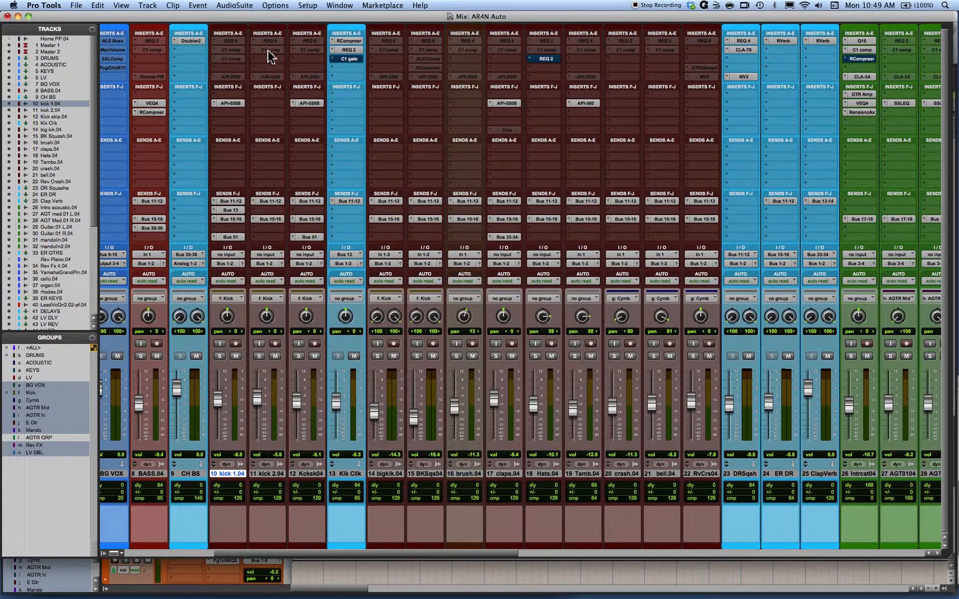
Open the Color Palette with Tracks kept as the coloring target, and move it up over the inserts area of the mixer
{"action": "left_click", "coordinate": [335, 5]}
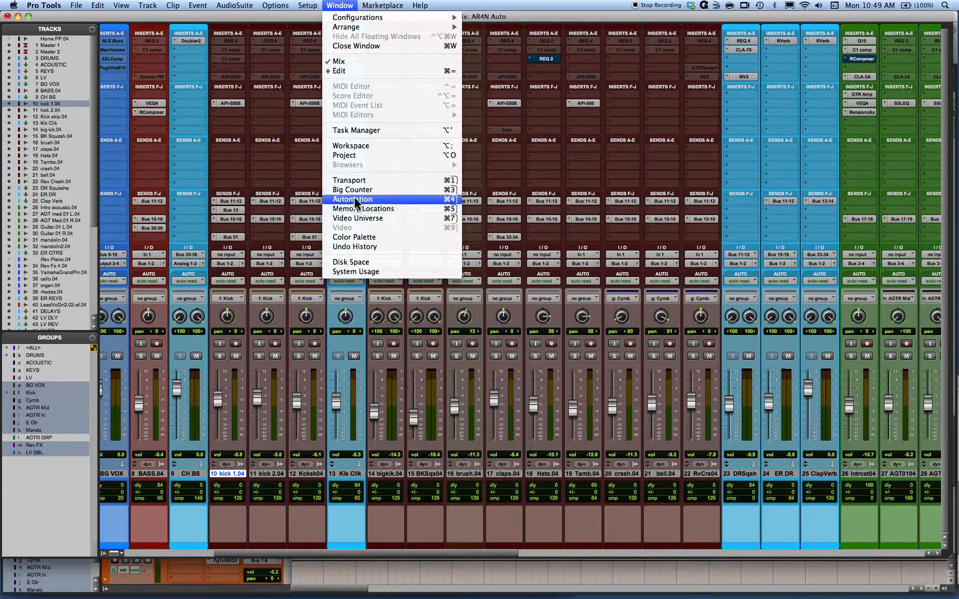
{"action": "left_click", "coordinate": [356, 237]}
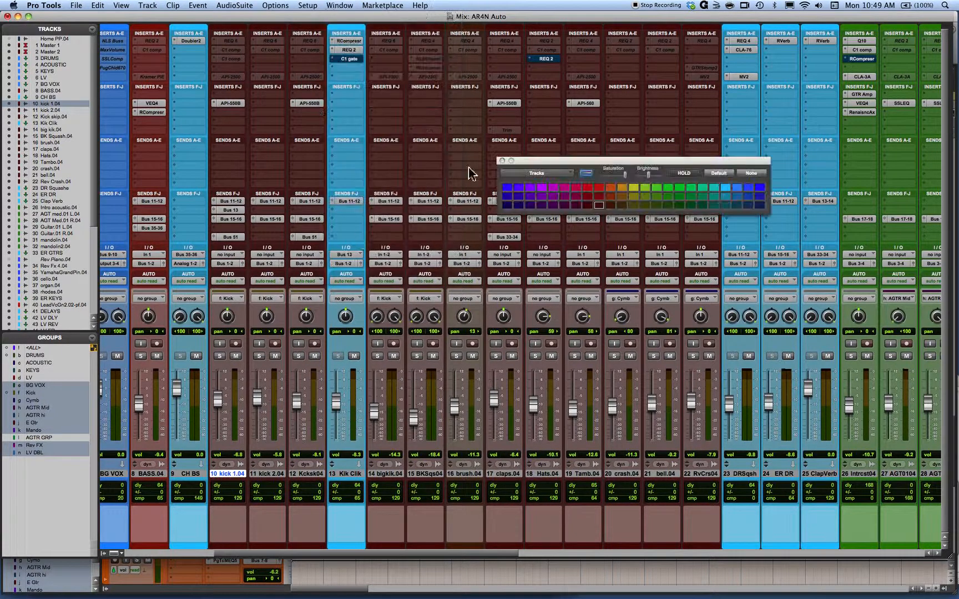
{"action": "left_click", "coordinate": [552, 175]}
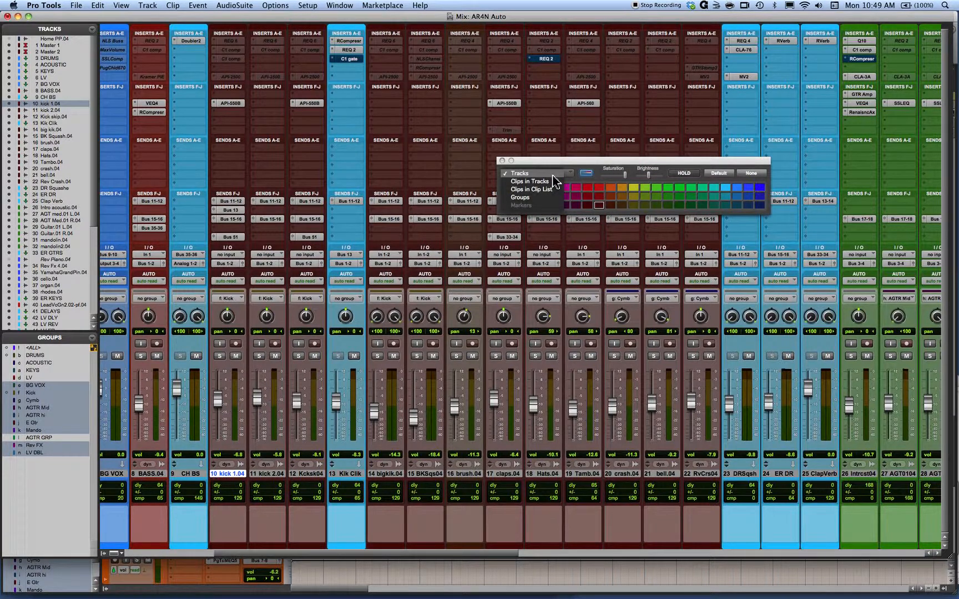
{"action": "left_click", "coordinate": [556, 175]}
{"action": "left_click_drag", "start_coordinate": [583, 160], "coordinate": [567, 63]}
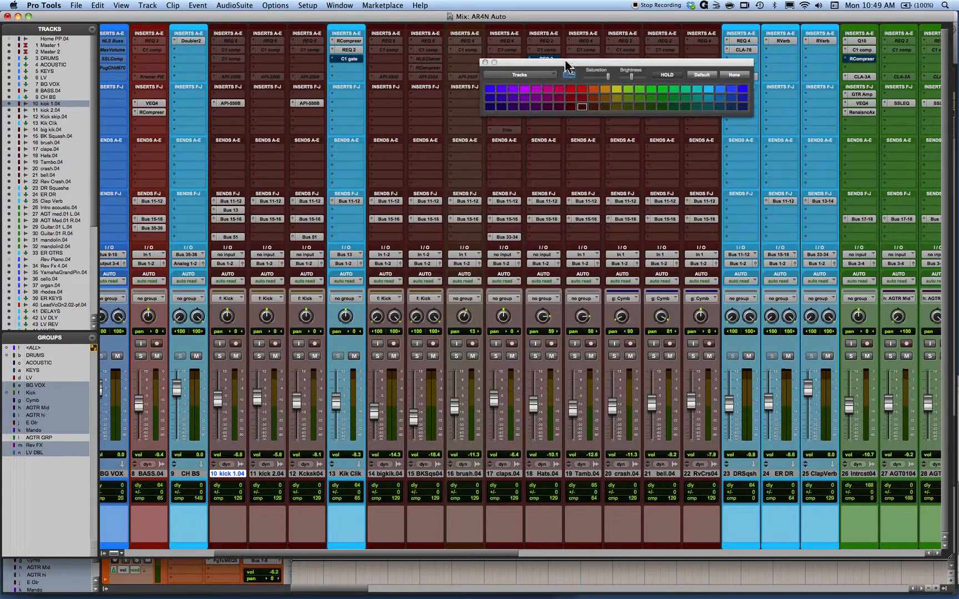
Select the Kik Clik track and set its track color to light blue
{"action": "left_click", "coordinate": [345, 473]}
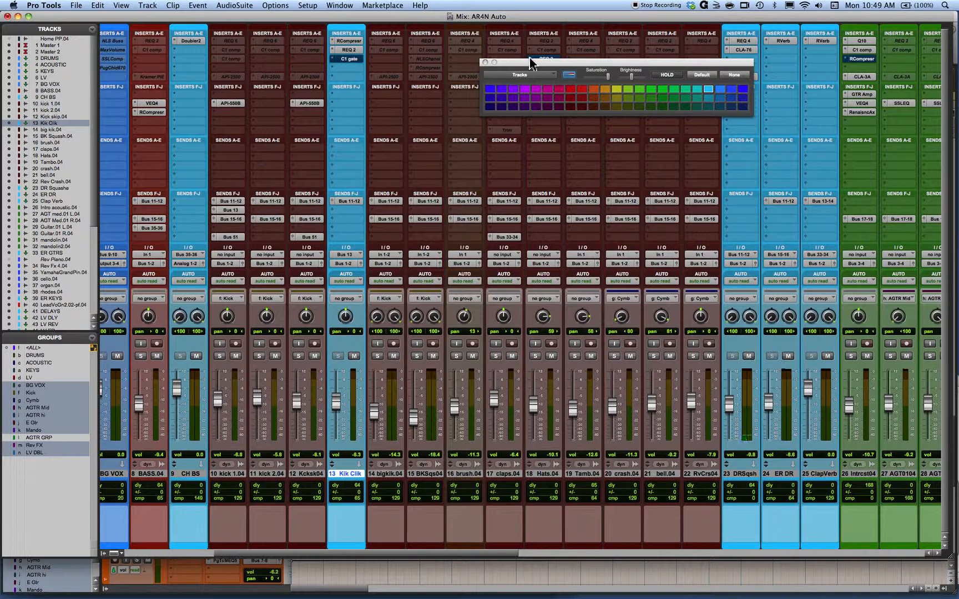
{"action": "left_click", "coordinate": [633, 89]}
{"action": "left_click", "coordinate": [709, 90]}
Look over the light-blue effects and aux tracks across the mixer, out to the background vocals and back to the drums
{"action": "scroll", "coordinate": [425, 456], "scroll_direction": "right", "scroll_amount": 1}
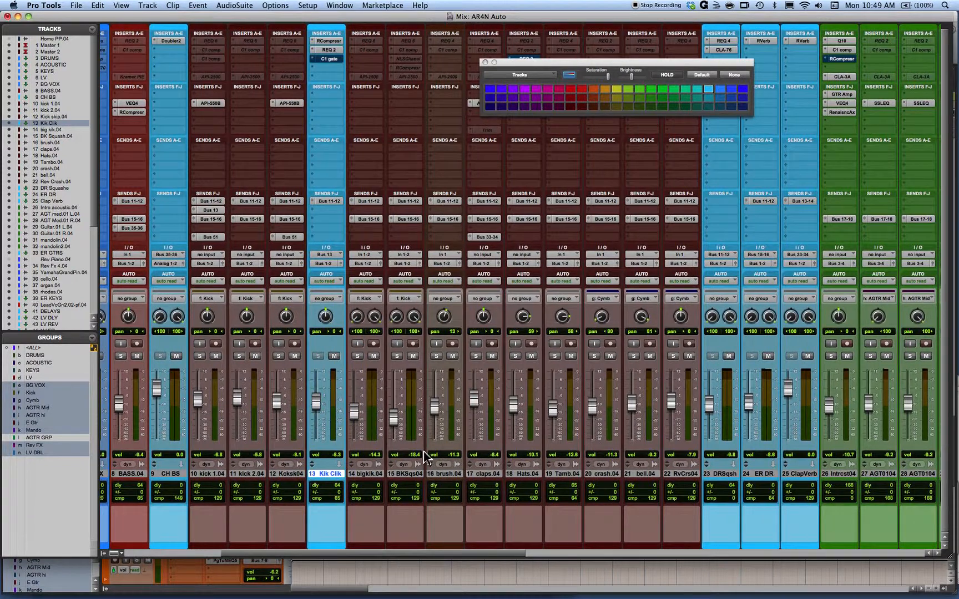
{"action": "scroll", "coordinate": [425, 456], "scroll_direction": "left", "scroll_amount": 8}
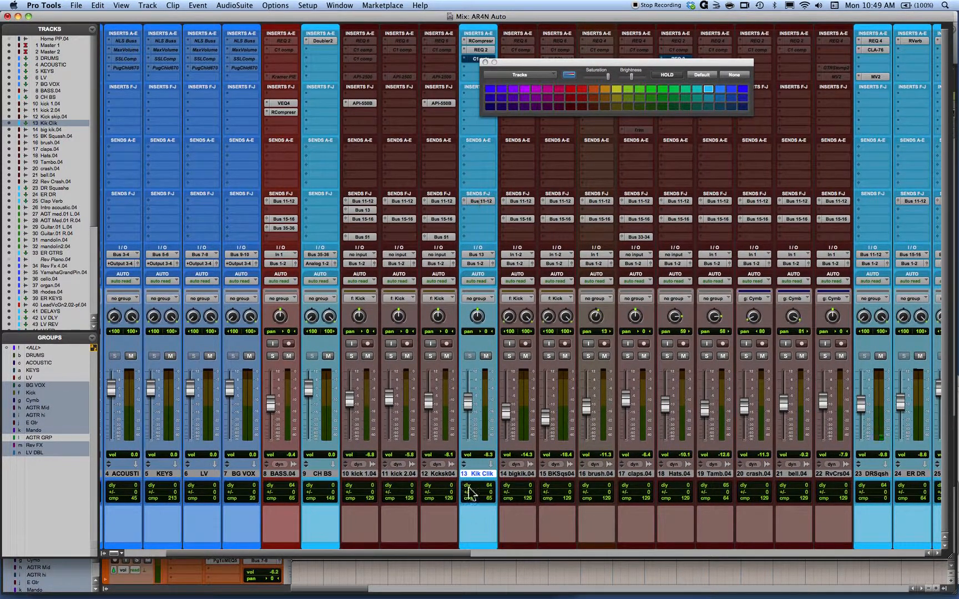
{"action": "scroll", "coordinate": [488, 506], "scroll_direction": "right", "scroll_amount": 20}
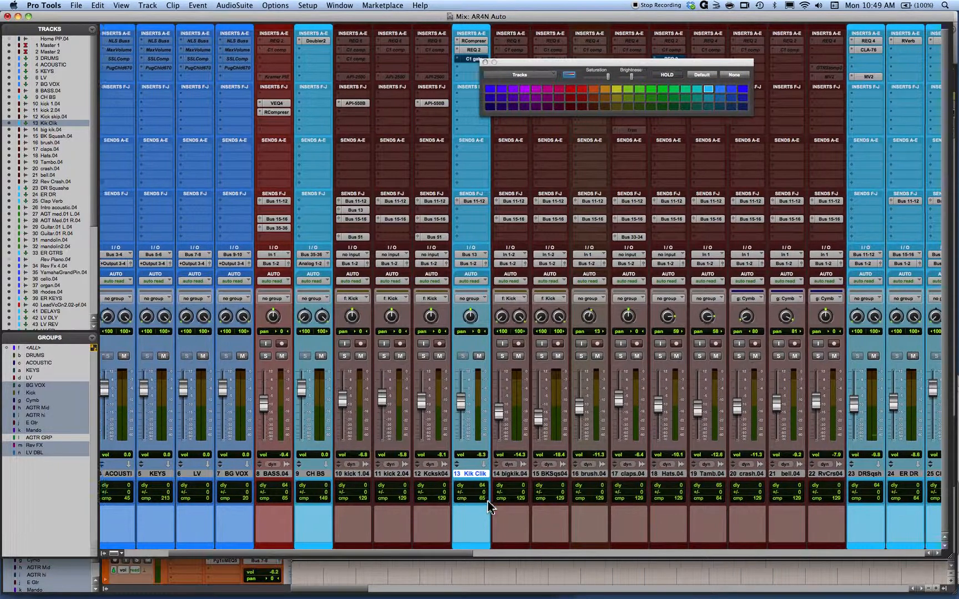
{"action": "scroll", "coordinate": [488, 505], "scroll_direction": "right", "scroll_amount": 20}
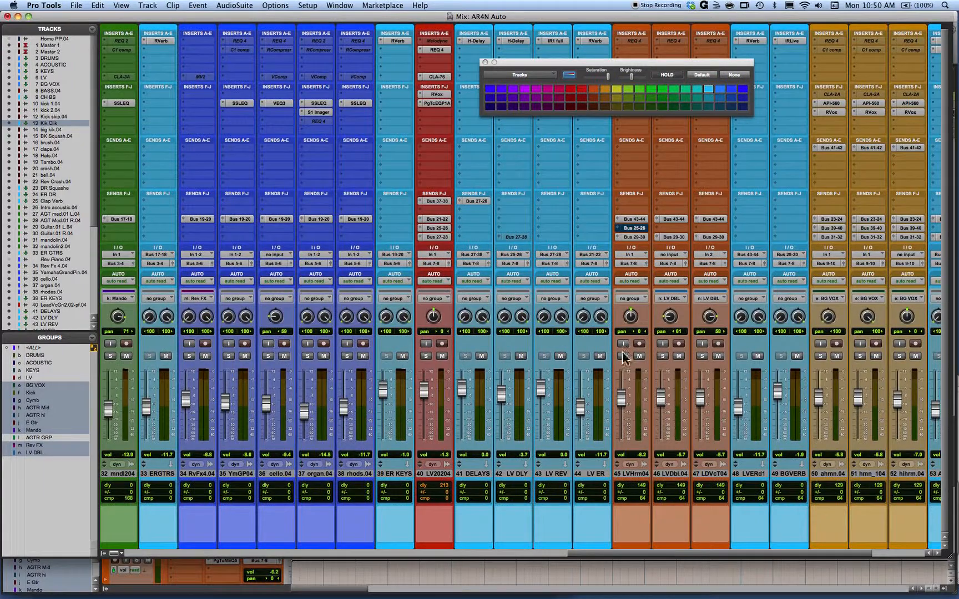
{"action": "scroll", "coordinate": [815, 330], "scroll_direction": "left", "scroll_amount": 20}
{"action": "scroll", "coordinate": [776, 333], "scroll_direction": "left", "scroll_amount": 5}
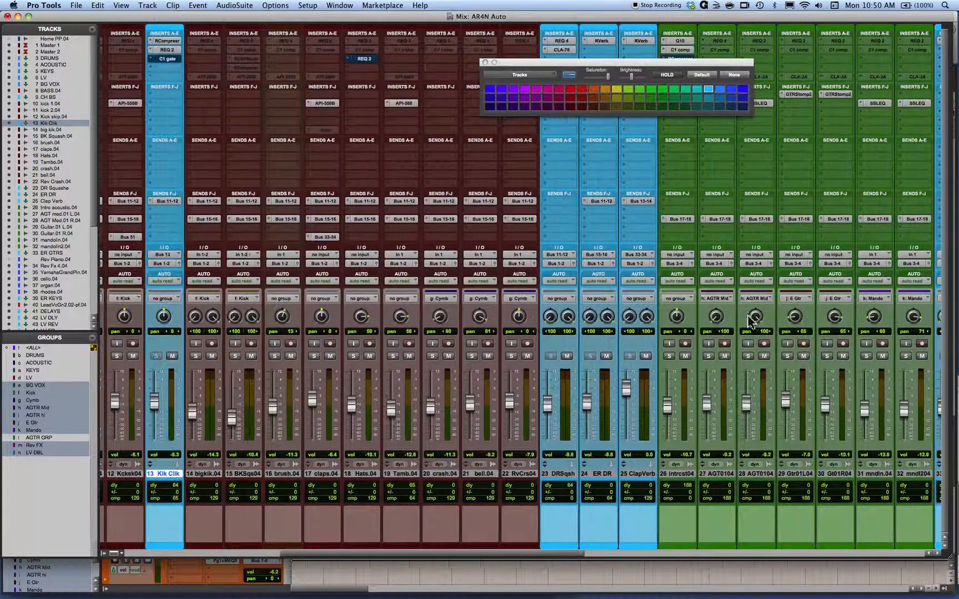
Examine the color coding of the guitar, keyboard, lead vocal and background vocal tracks, and return to the master tracks
{"action": "scroll", "coordinate": [665, 338], "scroll_direction": "right", "scroll_amount": 7}
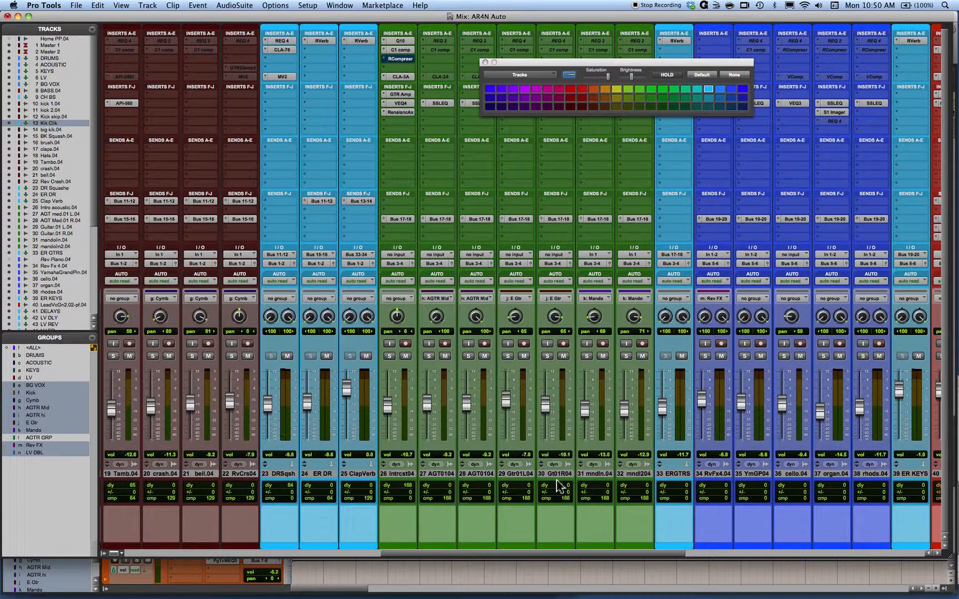
{"action": "scroll", "coordinate": [635, 454], "scroll_direction": "right", "scroll_amount": 4}
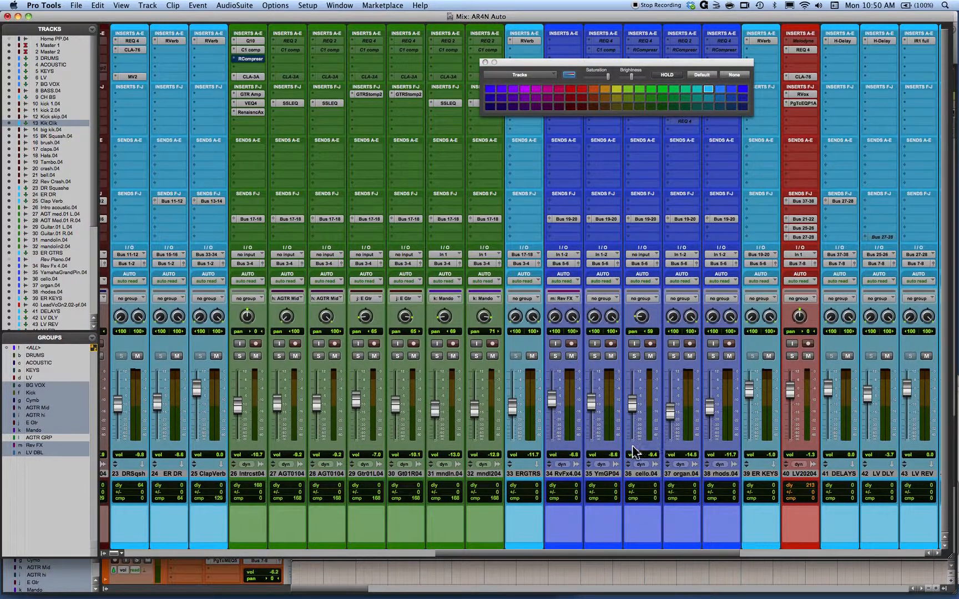
{"action": "scroll", "coordinate": [600, 499], "scroll_direction": "right", "scroll_amount": 4}
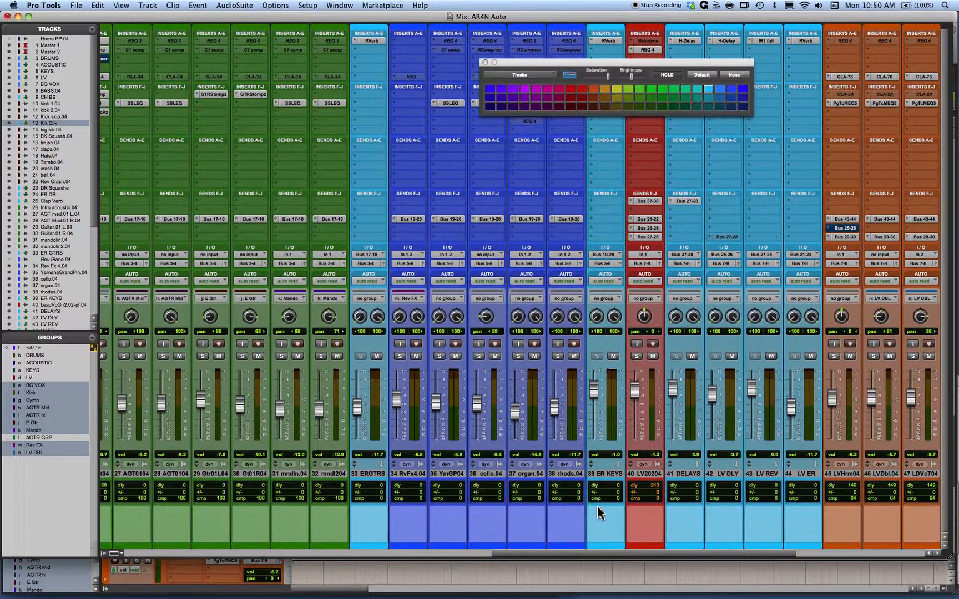
{"action": "scroll", "coordinate": [643, 468], "scroll_direction": "right", "scroll_amount": 6}
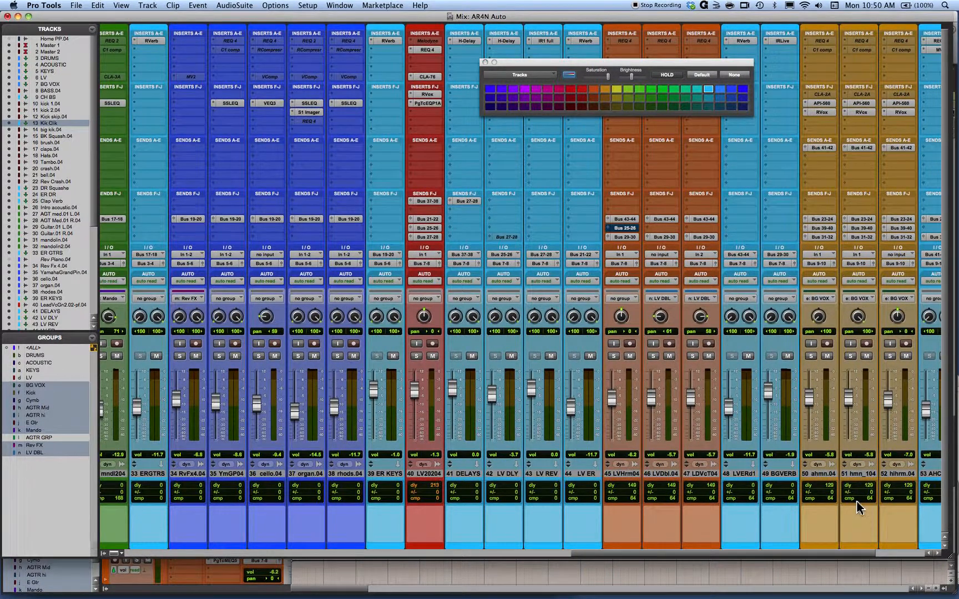
{"action": "scroll", "coordinate": [860, 507], "scroll_direction": "right", "scroll_amount": 2}
{"action": "scroll", "coordinate": [858, 506], "scroll_direction": "right", "scroll_amount": 1}
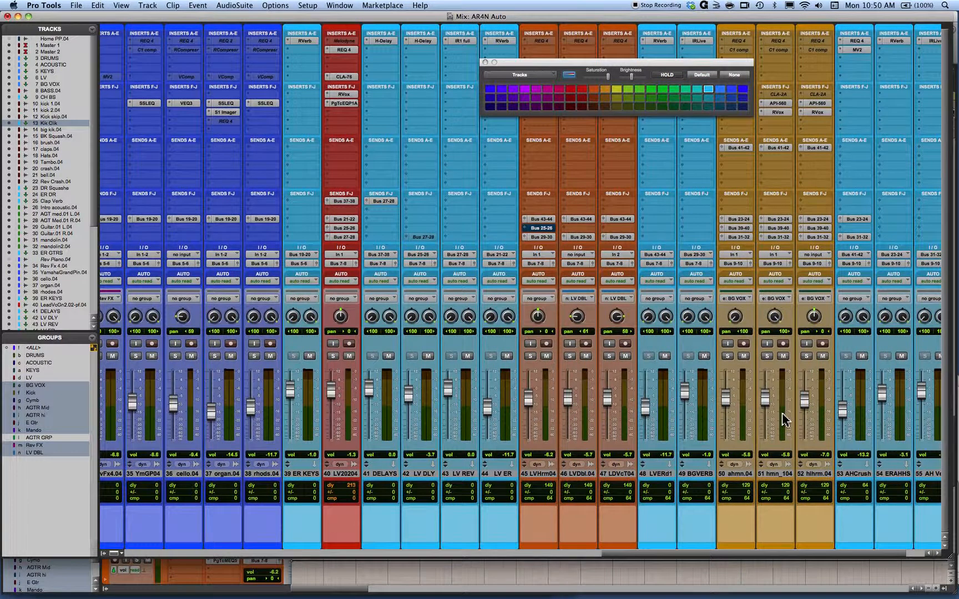
{"action": "scroll", "coordinate": [787, 419], "scroll_direction": "right", "scroll_amount": 1}
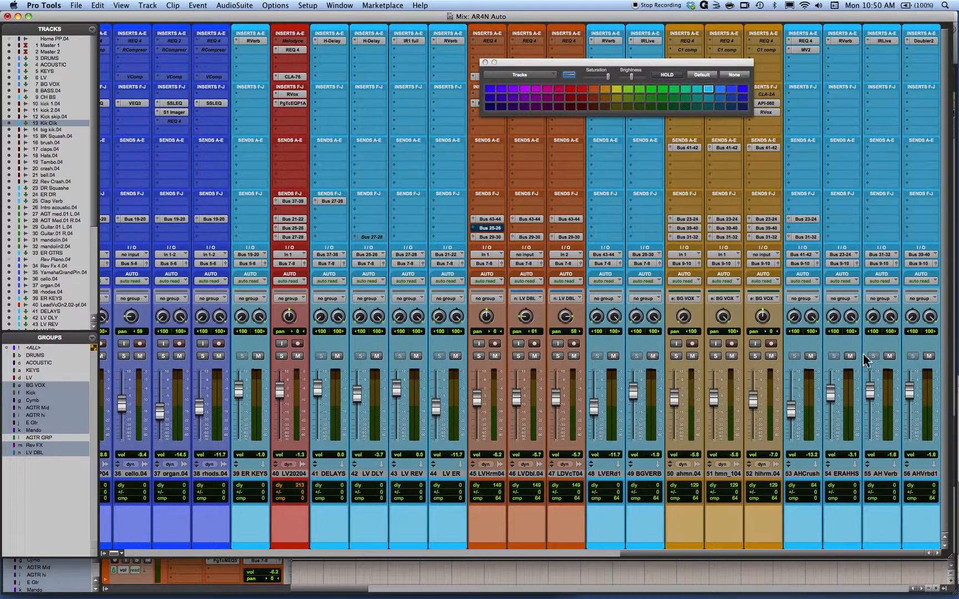
{"action": "scroll", "coordinate": [863, 360], "scroll_direction": "left", "scroll_amount": 15}
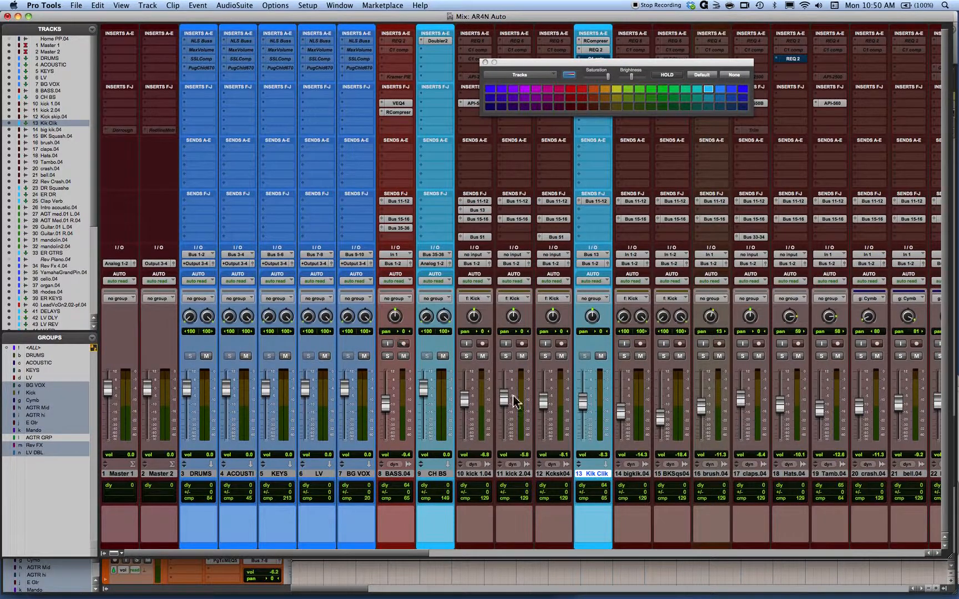
Review the left-to-right track order from drums and percussion through guitars and keyboards to the lead vocal and its effects
{"action": "scroll", "coordinate": [584, 428], "scroll_direction": "right", "scroll_amount": 3}
{"action": "scroll", "coordinate": [586, 433], "scroll_direction": "right", "scroll_amount": 5}
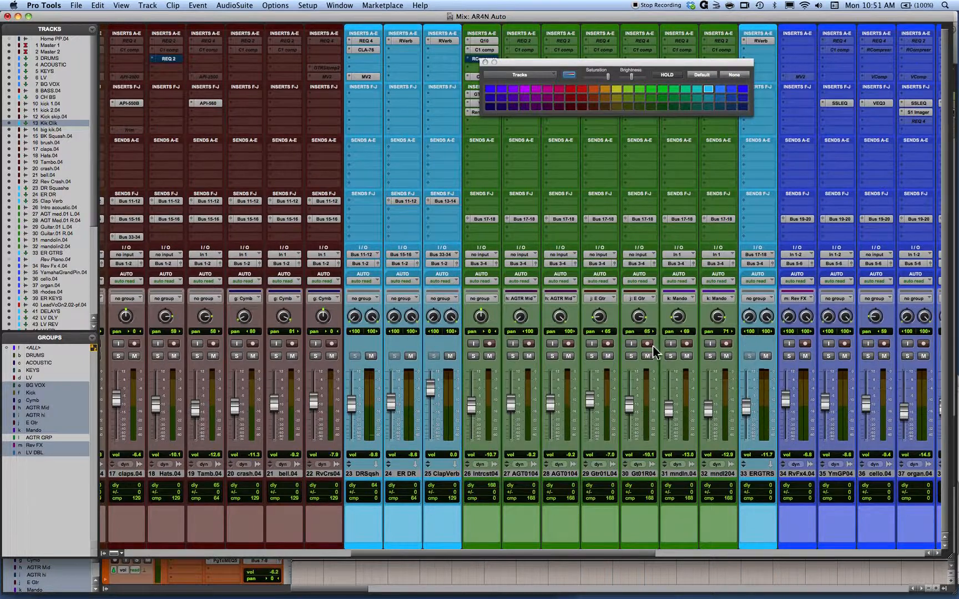
{"action": "scroll", "coordinate": [654, 352], "scroll_direction": "right", "scroll_amount": 10}
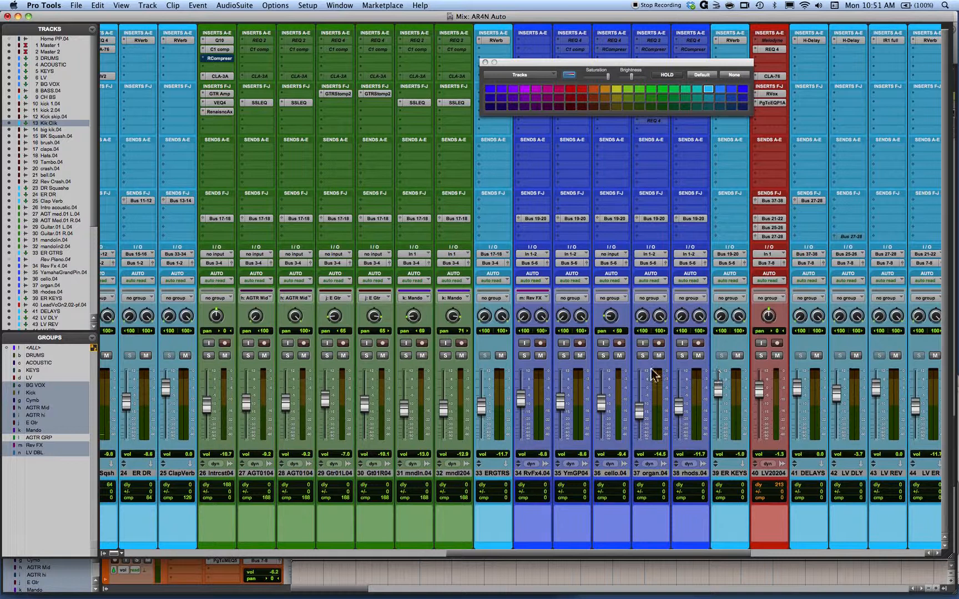
{"action": "scroll", "coordinate": [367, 329], "scroll_direction": "left", "scroll_amount": 6}
{"action": "scroll", "coordinate": [367, 329], "scroll_direction": "left", "scroll_amount": 18}
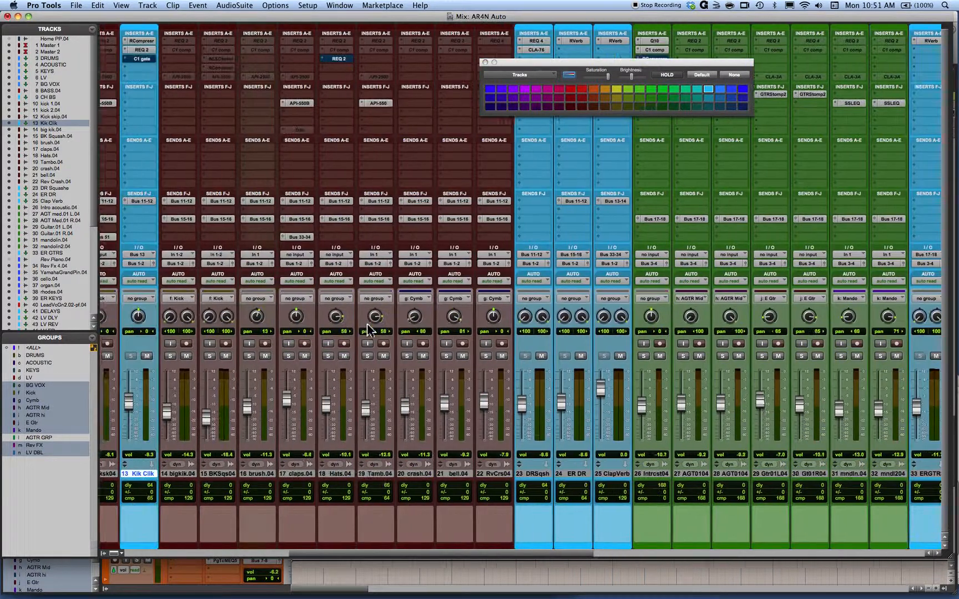
{"action": "scroll", "coordinate": [388, 430], "scroll_direction": "left", "scroll_amount": 1}
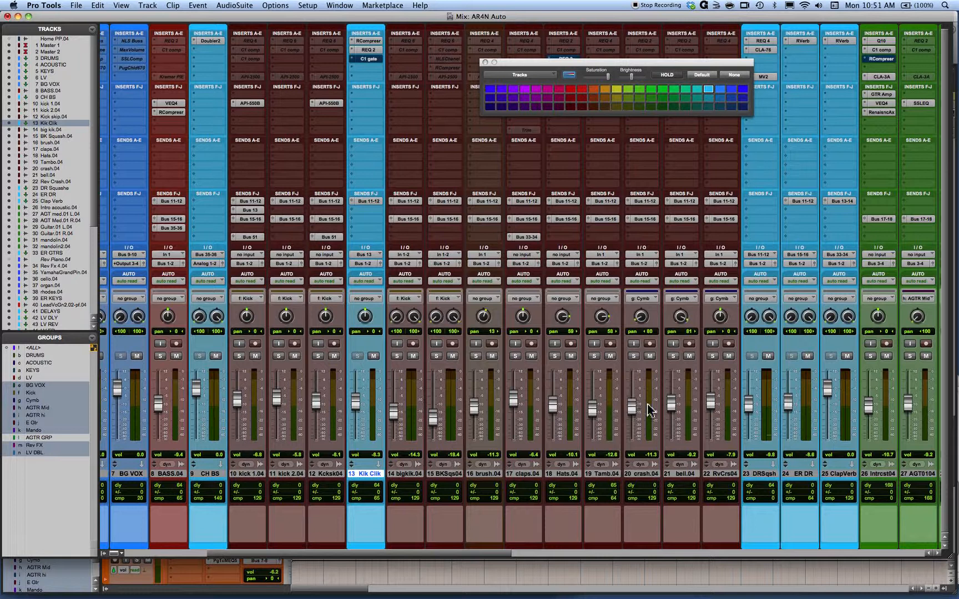
{"action": "scroll", "coordinate": [533, 425], "scroll_direction": "right", "scroll_amount": 1}
{"action": "scroll", "coordinate": [533, 425], "scroll_direction": "right", "scroll_amount": 8}
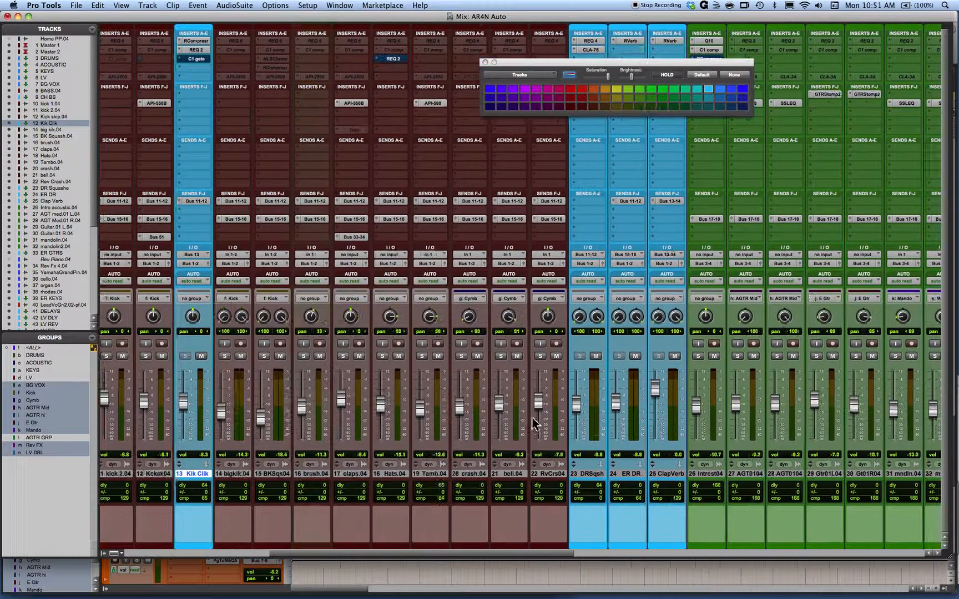
{"action": "scroll", "coordinate": [532, 424], "scroll_direction": "right", "scroll_amount": 4}
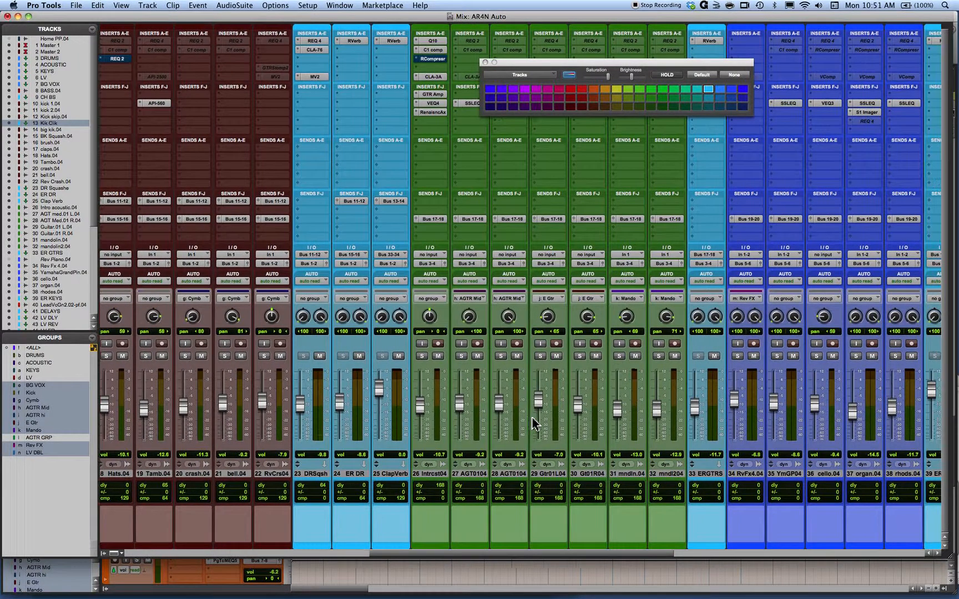
{"action": "scroll", "coordinate": [532, 424], "scroll_direction": "right", "scroll_amount": 6}
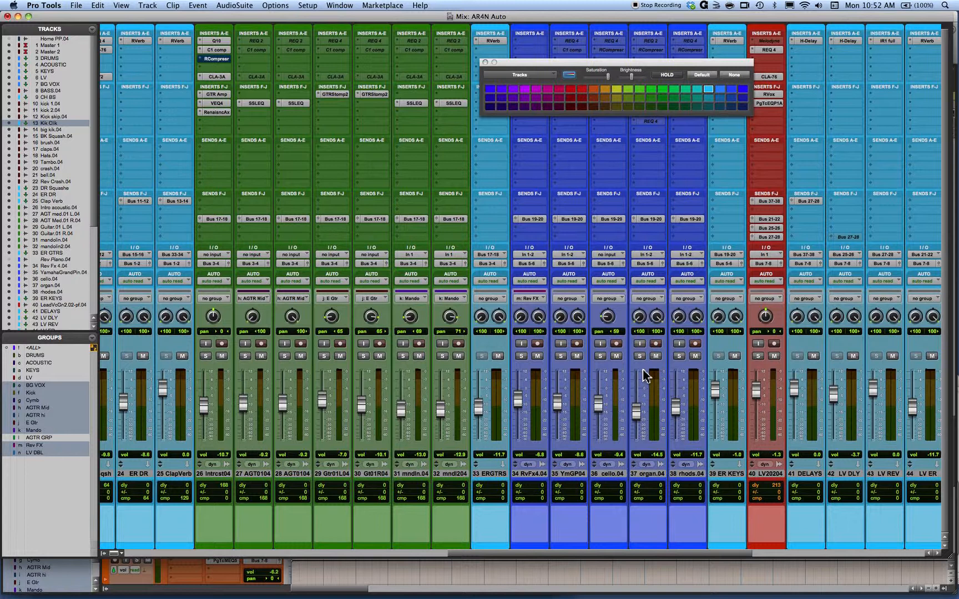
Switch to the MWM Tips.pptx presentation in PowerPoint, start its slide show and advance to the Join the Live Classes slide
{"action": "key", "text": "super+Tab"}
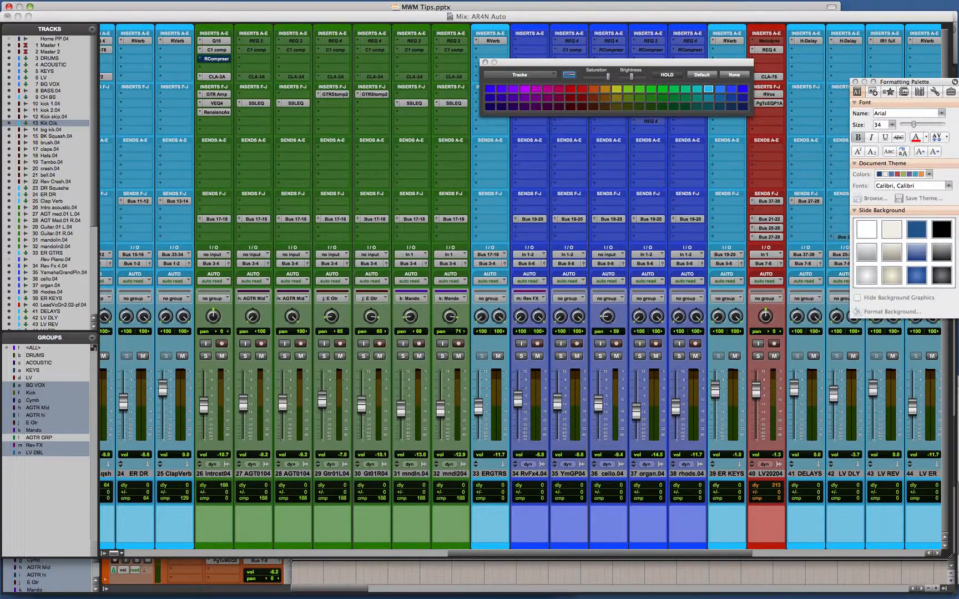
{"action": "key", "text": "super+shift+Return"}
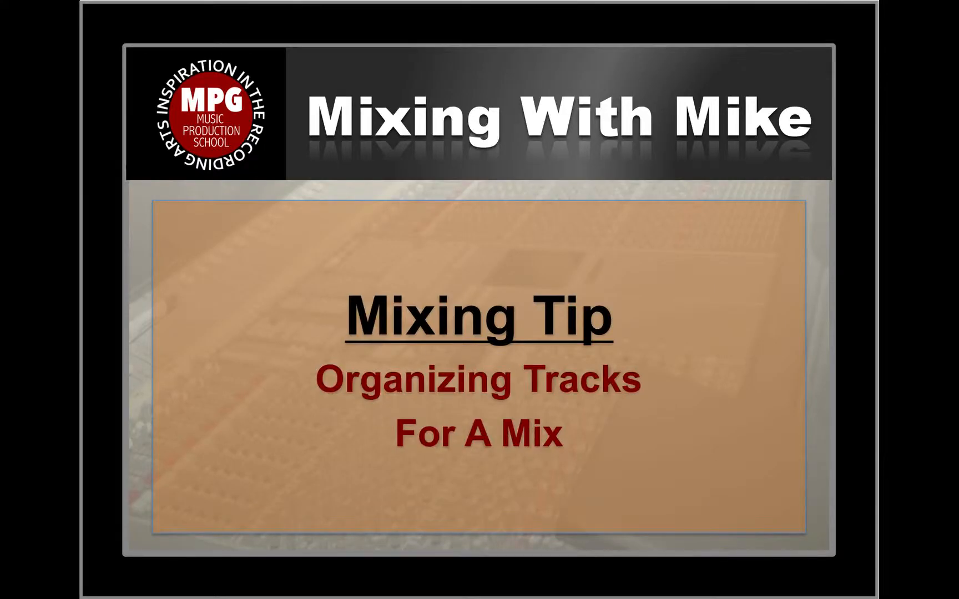
{"action": "key", "text": "Right"}
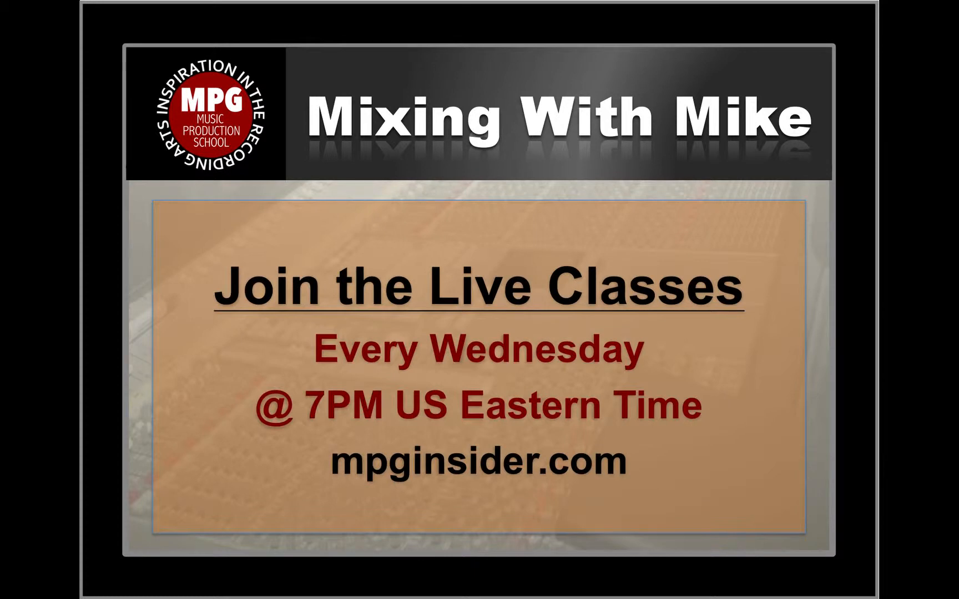